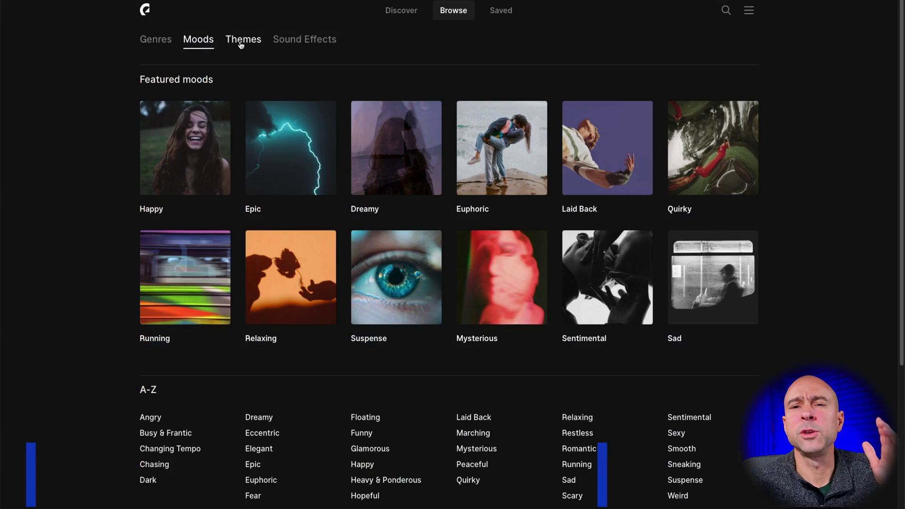
- Look through the Epidemic Sound library's themes, sound effects and Beats genre tracks, and the featured playlists for the channel
{"action": "left_click", "coordinate": [238, 43]}
{"action": "left_click", "coordinate": [303, 40]}
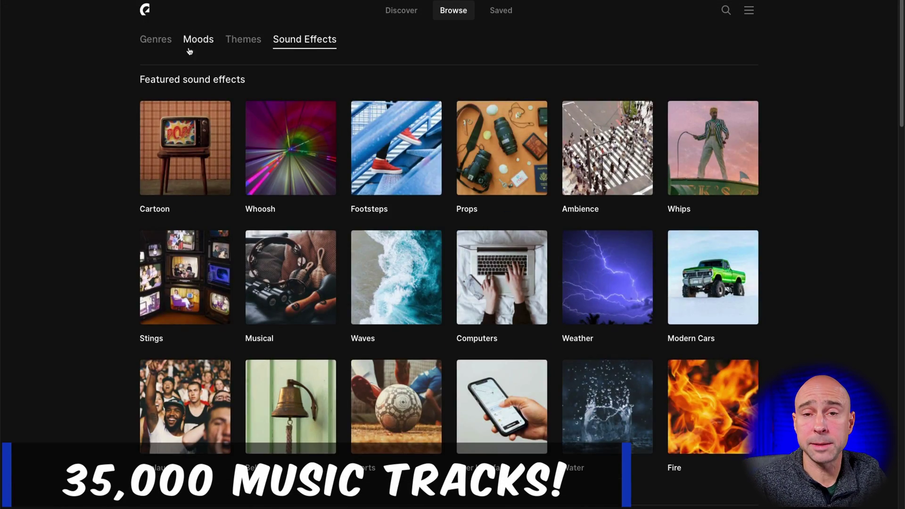
{"action": "left_click", "coordinate": [156, 39]}
{"action": "left_click", "coordinate": [290, 146]}
{"action": "scroll", "coordinate": [570, 224], "scroll_direction": "down", "scroll_amount": 5}
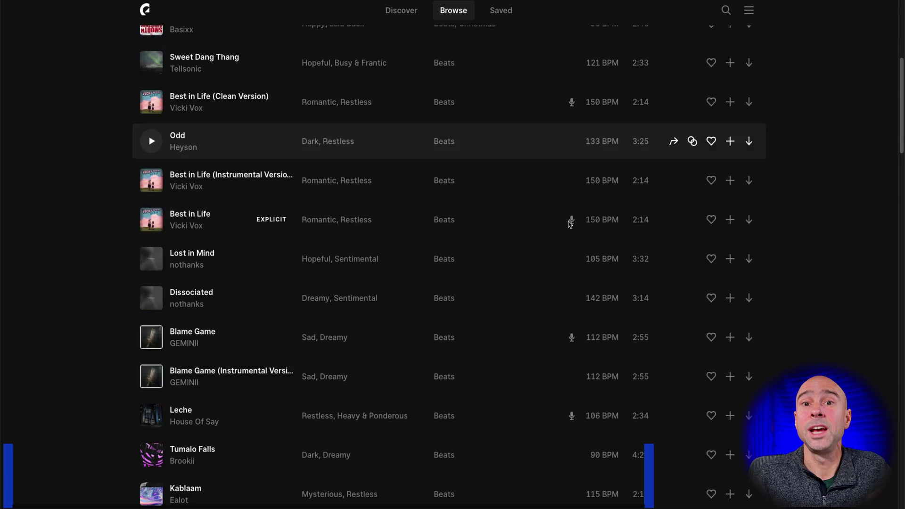
{"action": "scroll", "coordinate": [772, 226], "scroll_direction": "down", "scroll_amount": 15}
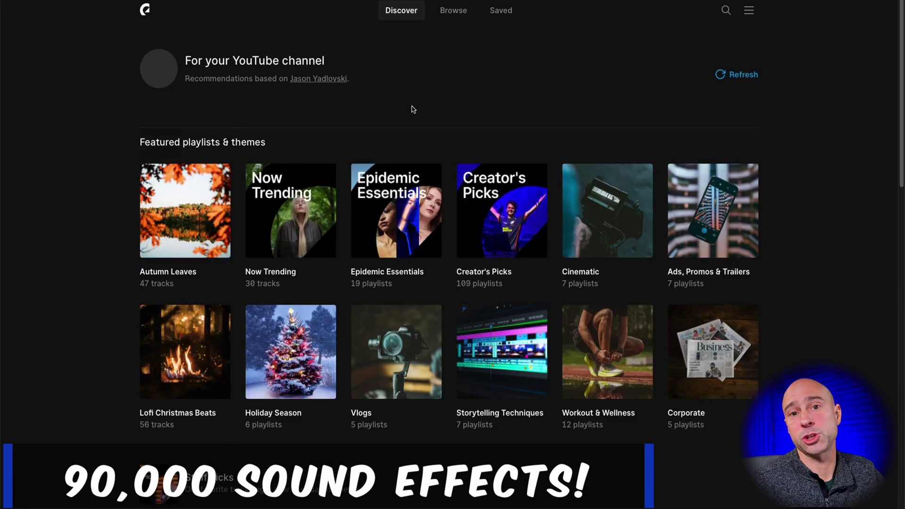
{"action": "scroll", "coordinate": [766, 260], "scroll_direction": "down", "scroll_amount": 7}
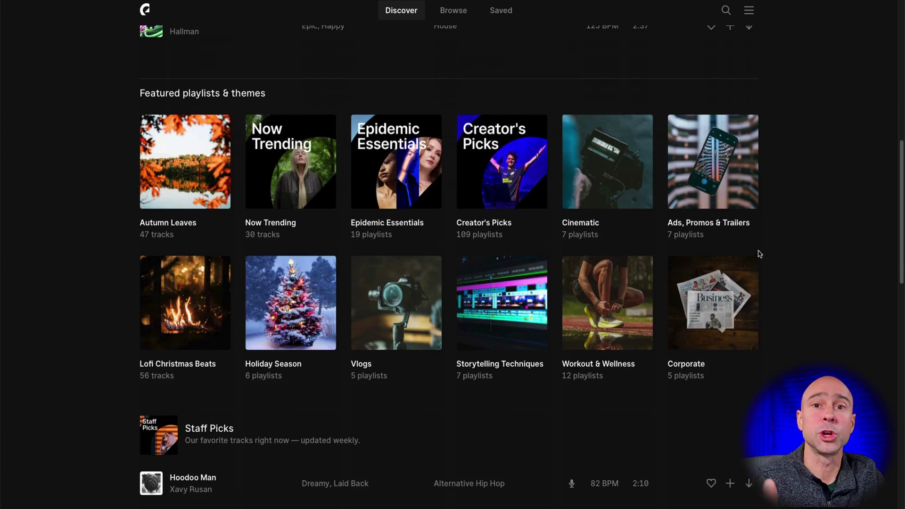
{"action": "scroll", "coordinate": [759, 253], "scroll_direction": "down", "scroll_amount": 1}
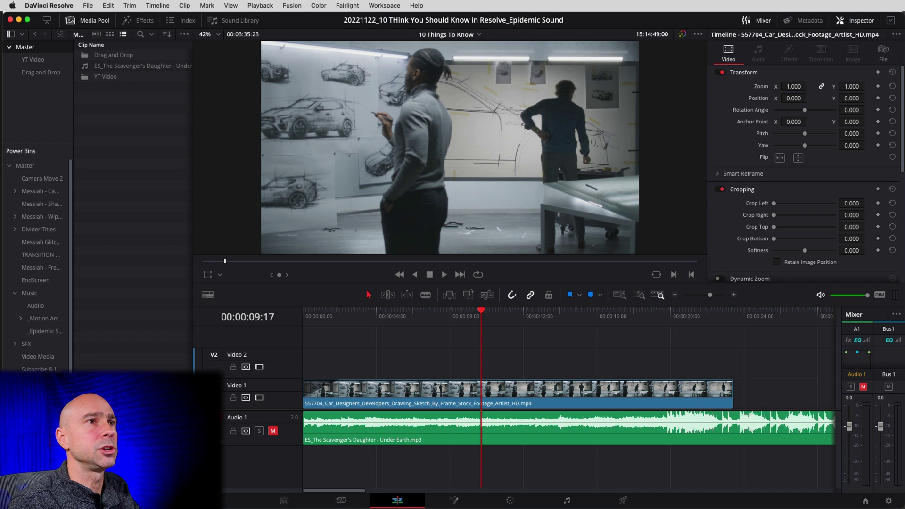
- Switch to DaVinci Resolve and import CyberWeekDeal_black.png from Finder into the Drag and Drop bin
{"action": "left_click_drag", "start_coordinate": [520, 71], "coordinate": [40, 73]}
{"action": "key", "text": "super+Tab"}
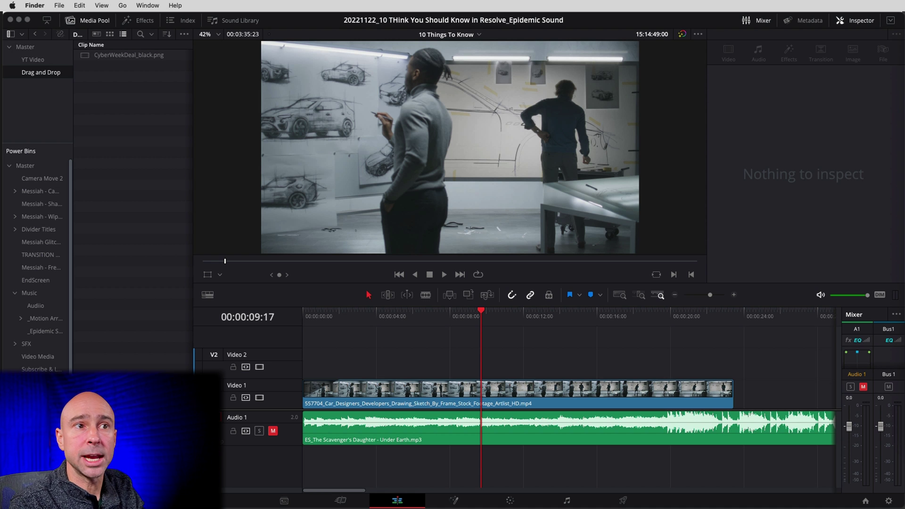
- Import a batch of media files from Finder into the Drag and Drop bin, and undo the import
{"action": "left_click_drag", "start_coordinate": [872, 193], "coordinate": [96, 109]}
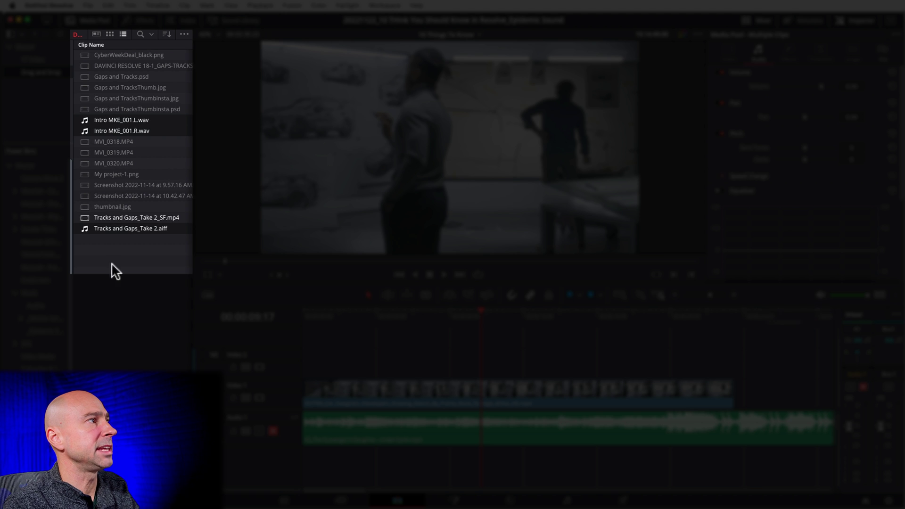
{"action": "key", "text": "super+z"}
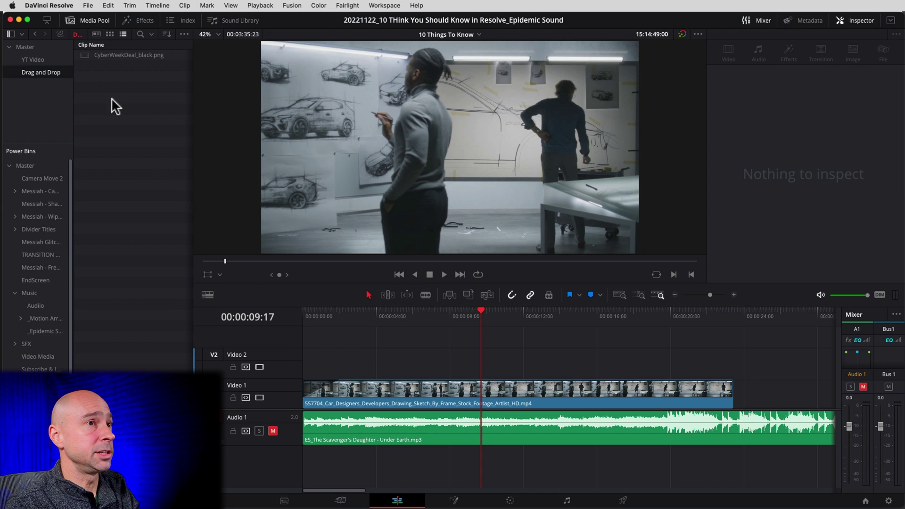
- Try importing a folder with its subfolders as bins under Master, and placing DAVINCI RESOLVE 18-1_GAPS-TRACKS.mp4 from Finder on Video 2
{"action": "left_click_drag", "start_coordinate": [727, 165], "coordinate": [27, 47]}
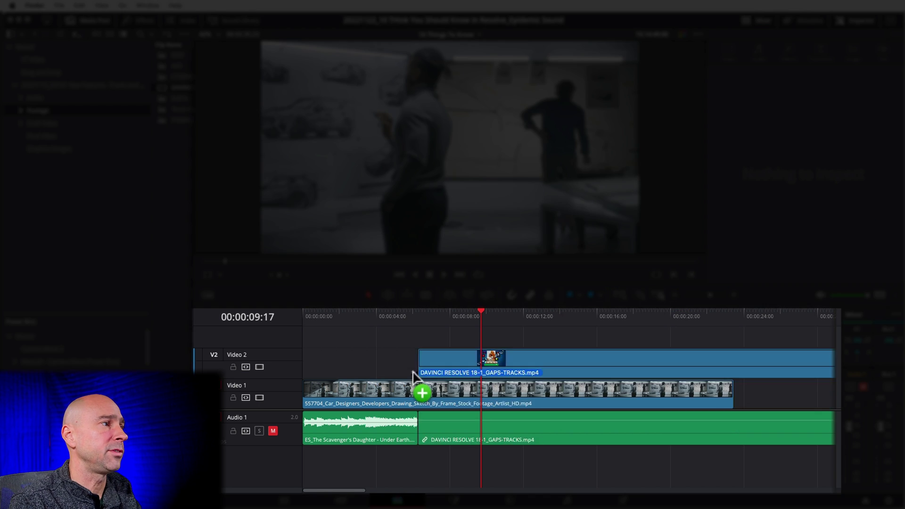
{"action": "left_click_drag", "start_coordinate": [491, 358], "coordinate": [332, 341]}
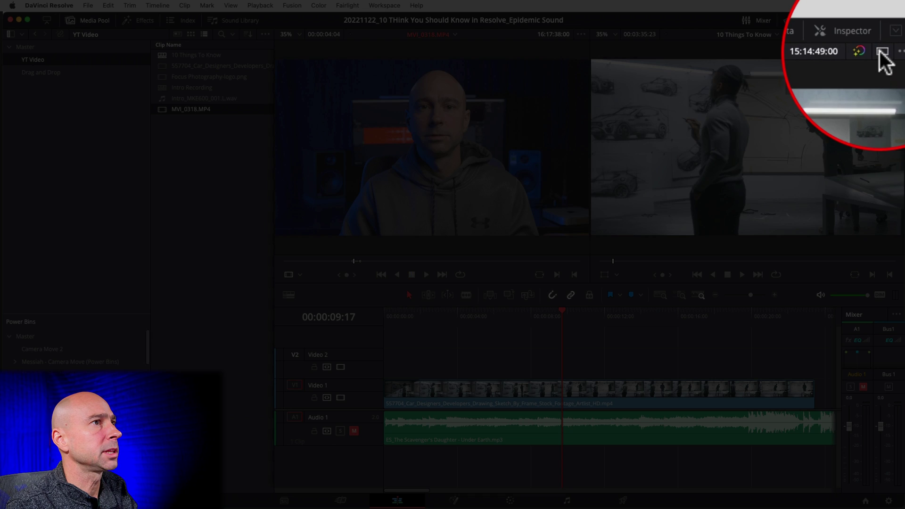
- Place only the video of MVI_0318.MP4 on Video 2 at about 7.5 seconds and only its audio on a new Audio 2 track
{"action": "left_click", "coordinate": [886, 35]}
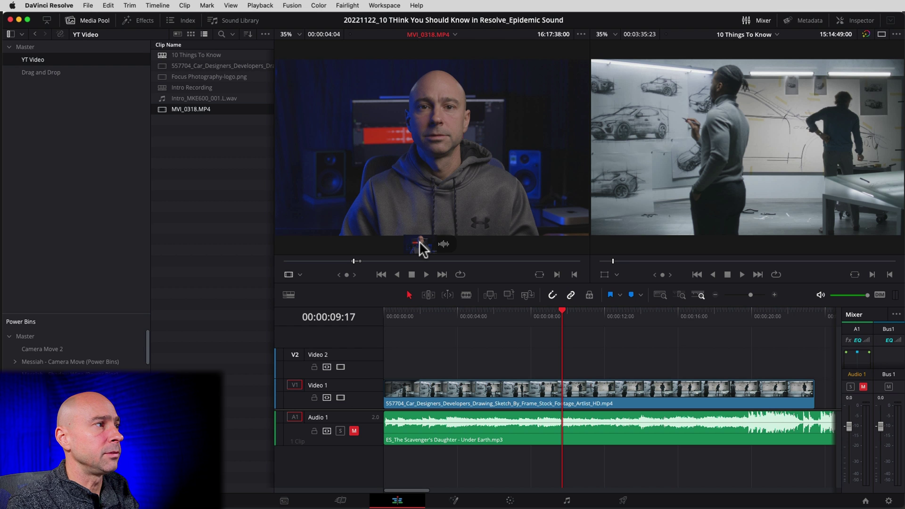
{"action": "left_click_drag", "start_coordinate": [449, 318], "coordinate": [521, 363]}
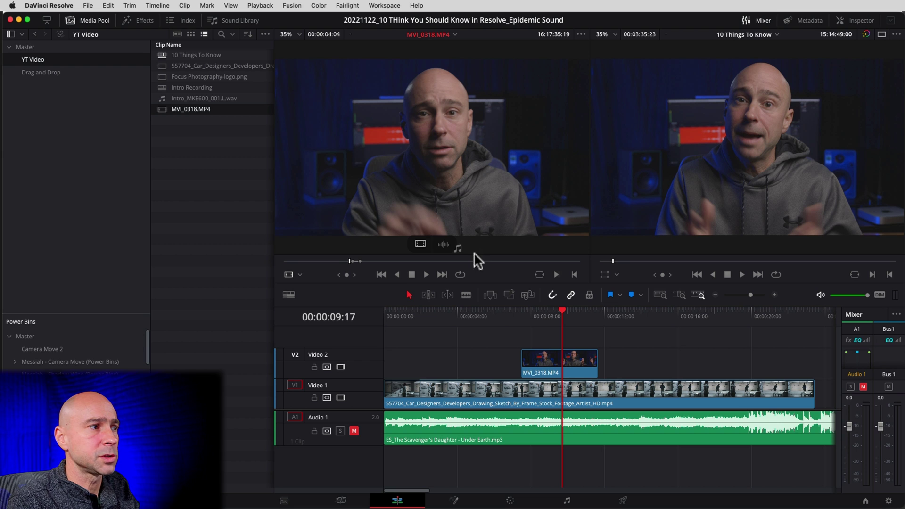
{"action": "left_click_drag", "start_coordinate": [502, 345], "coordinate": [512, 468]}
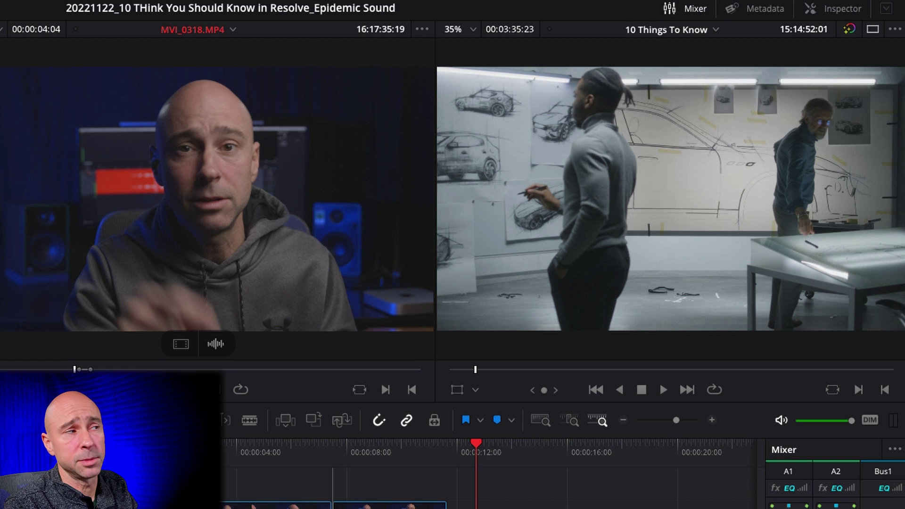
- Add MVI_0318.MP4 to Video 1 at the playhead with an Insert edit, splitting the car designers footage
{"action": "left_click_drag", "start_coordinate": [296, 191], "coordinate": [536, 151]}
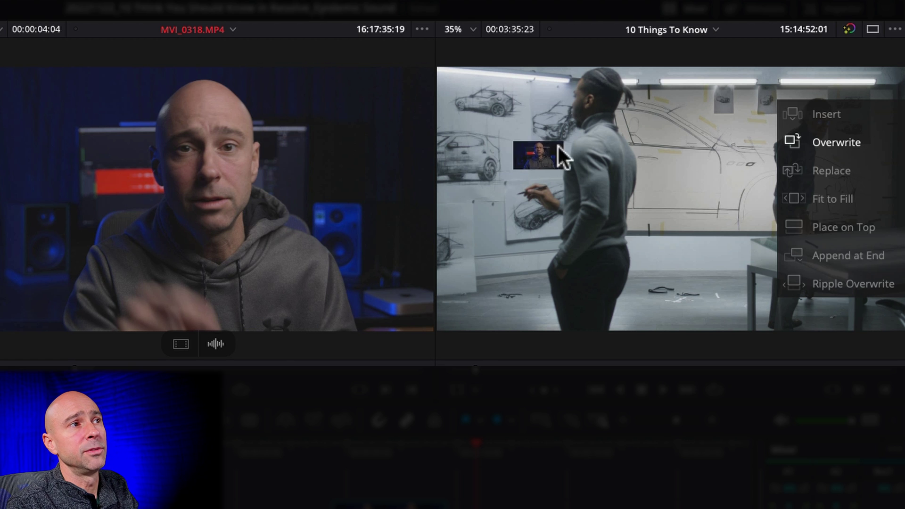
{"action": "left_click_drag", "start_coordinate": [635, 156], "coordinate": [837, 99]}
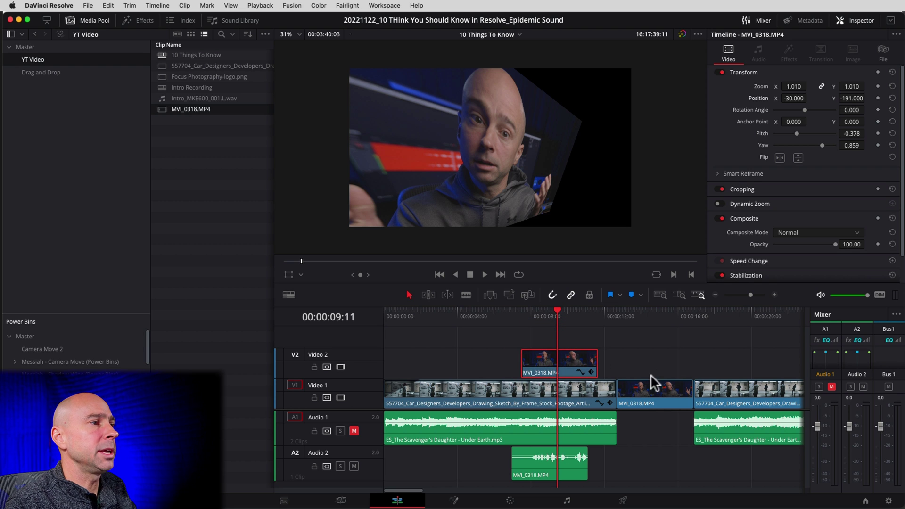
- Try a plain paste of the copied clip with the Video 1 MVI_0318.MP4 clip selected, and undo it
{"action": "left_click", "coordinate": [649, 391]}
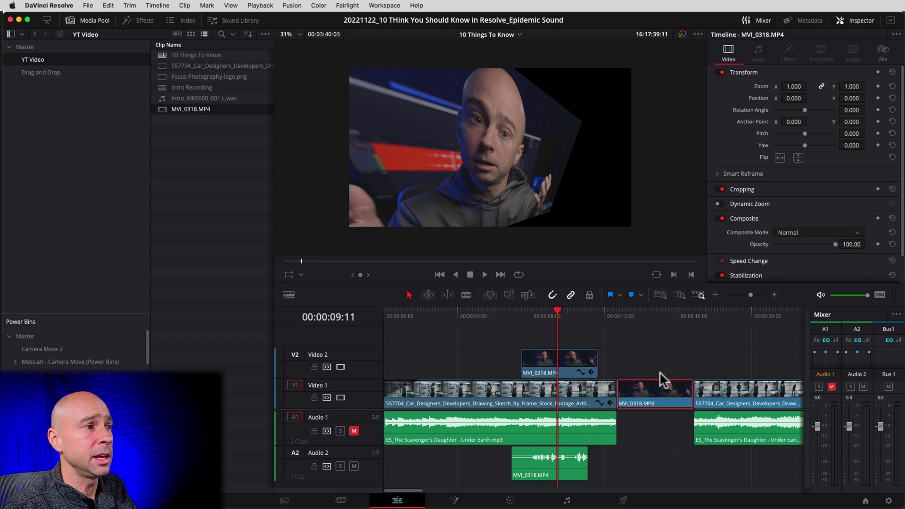
{"action": "key", "text": "ctrl+v"}
{"action": "key", "text": "ctrl+z"}
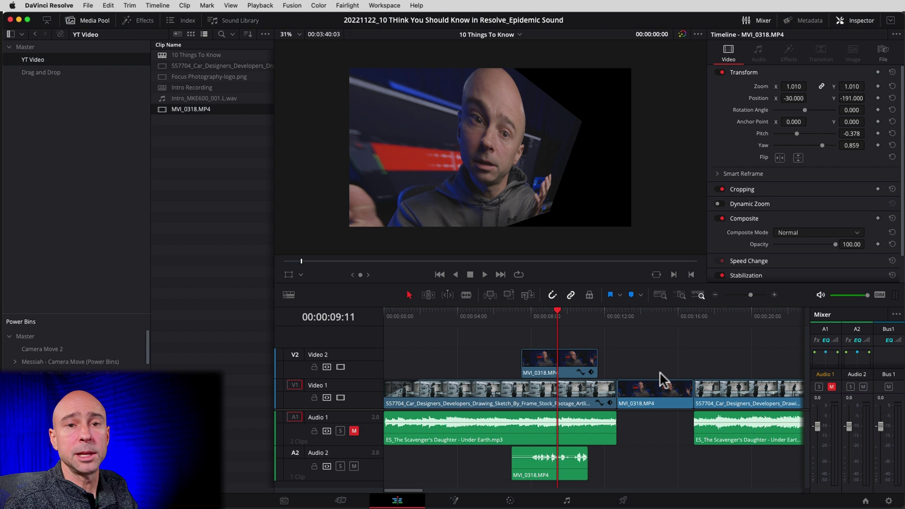
- Paste all video attributes and retime effects onto the MVI_0318.MP4 clip on Video 1, using Maintain Timing
{"action": "left_click", "coordinate": [652, 386]}
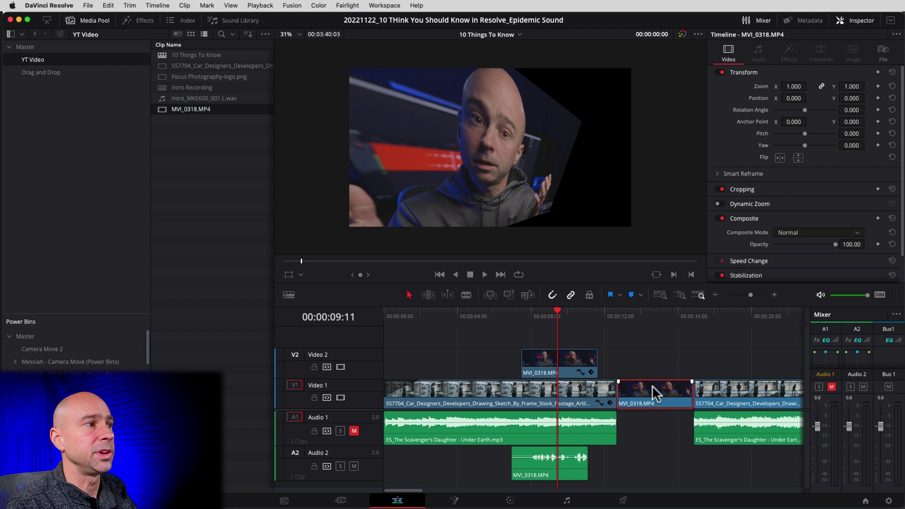
{"action": "key", "text": "alt+v"}
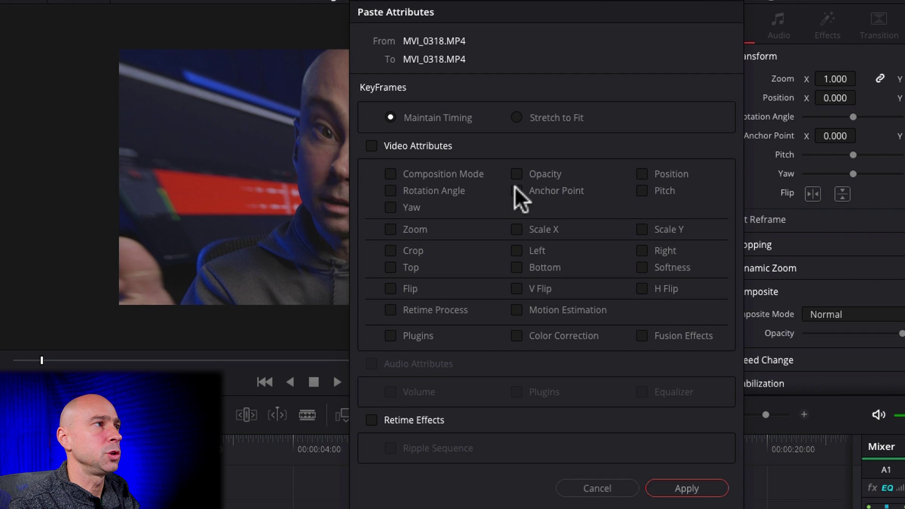
{"action": "left_click", "coordinate": [375, 146]}
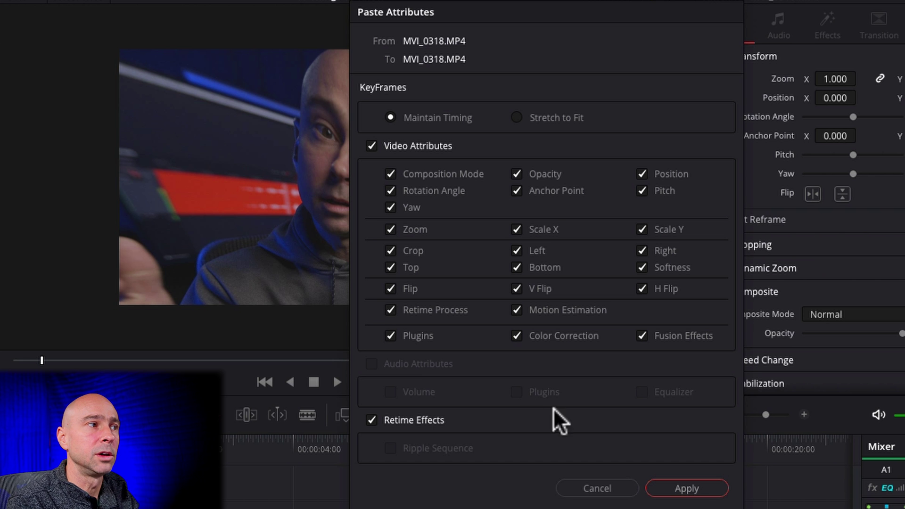
{"action": "left_click", "coordinate": [693, 490]}
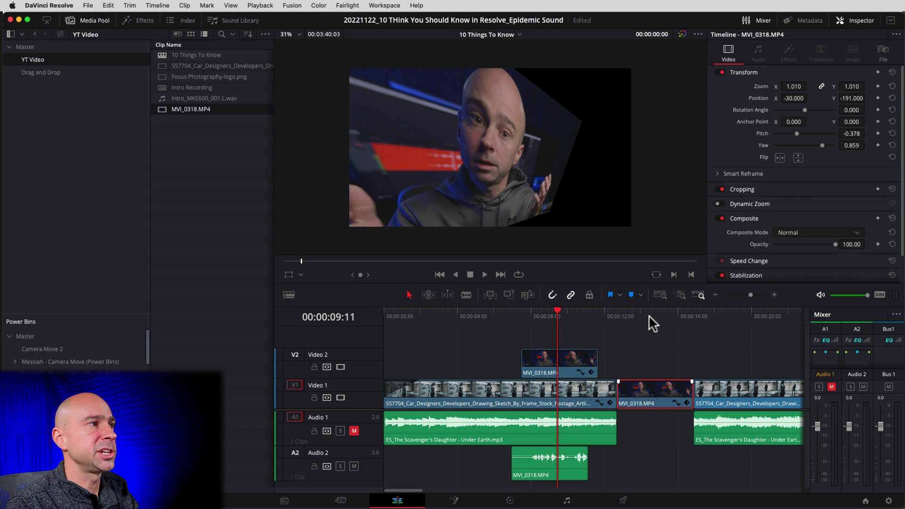
{"action": "left_click", "coordinate": [648, 314]}
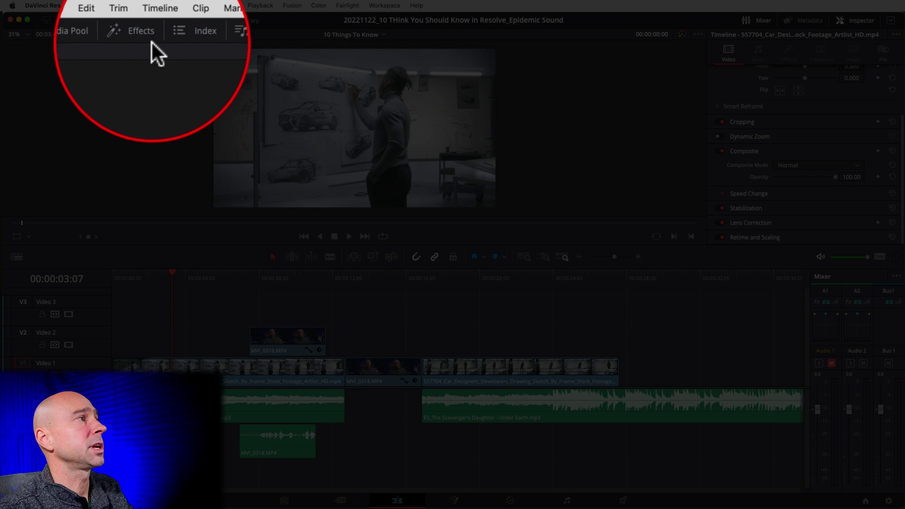
- Add an Adjustment Clip at the start of Video 3 and extend it to about 19.5 seconds
{"action": "left_click", "coordinate": [143, 19]}
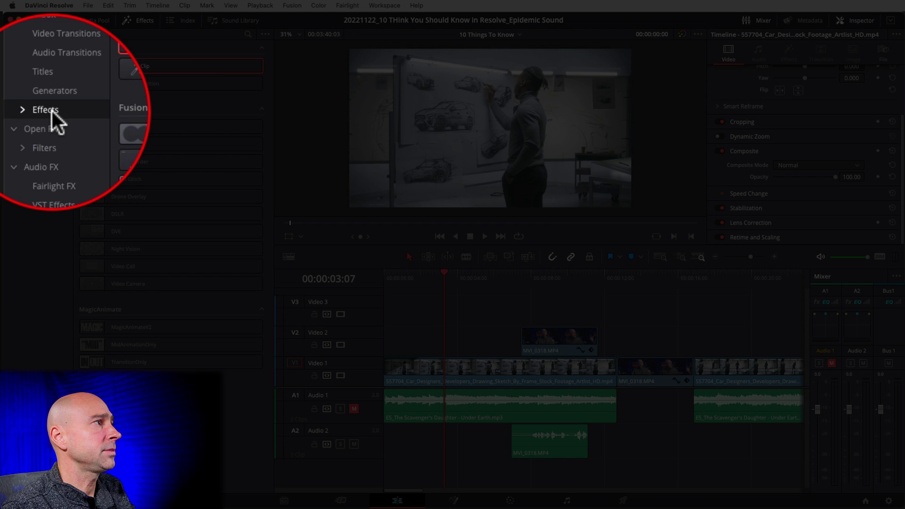
{"action": "left_click_drag", "start_coordinate": [114, 65], "coordinate": [406, 319]}
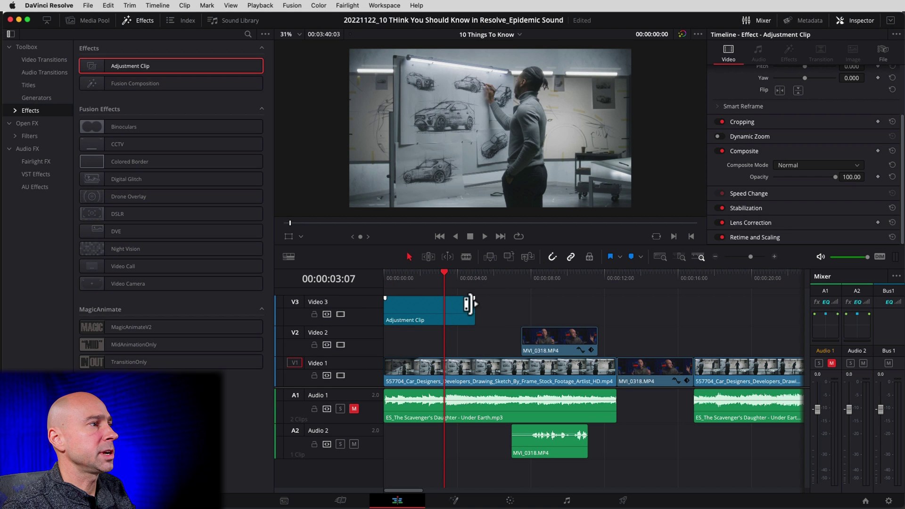
{"action": "left_click_drag", "start_coordinate": [469, 304], "coordinate": [706, 306]}
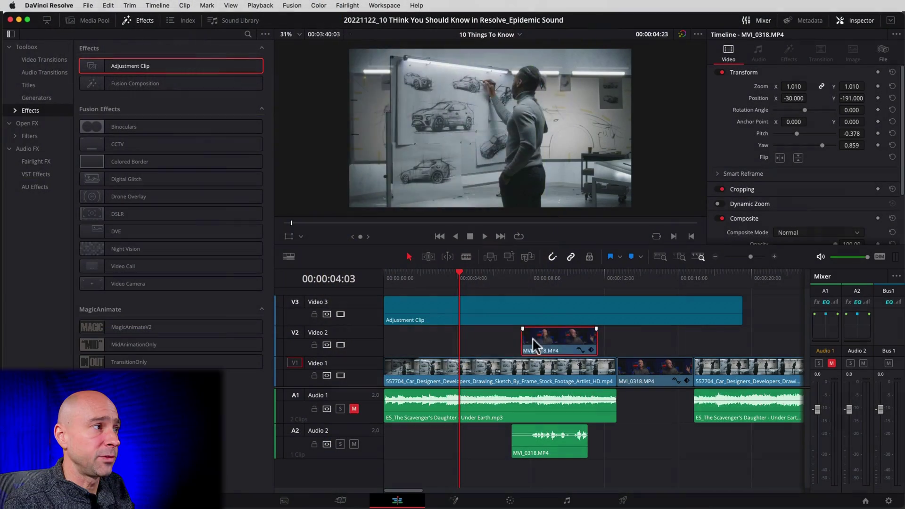
- Move the Video 2 MVI_0318.MP4 clip to about 3 seconds and up to Video 4, above the adjustment clip
{"action": "left_click_drag", "start_coordinate": [536, 344], "coordinate": [467, 346]}
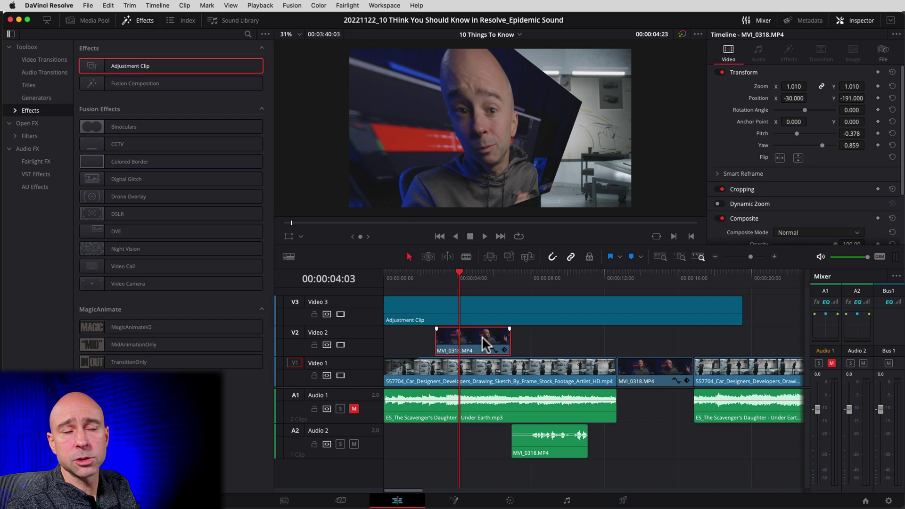
{"action": "left_click_drag", "start_coordinate": [476, 336], "coordinate": [473, 288]}
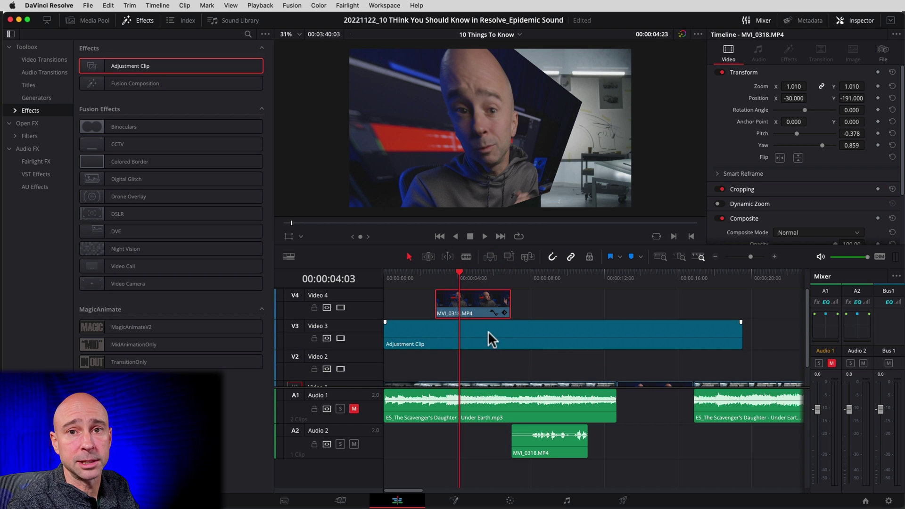
- Reframe the adjustment clip with a zoom of 1.320 and a vertical position shift, and disable its Video 3 track
{"action": "left_click", "coordinate": [534, 273]}
{"action": "left_click", "coordinate": [552, 325]}
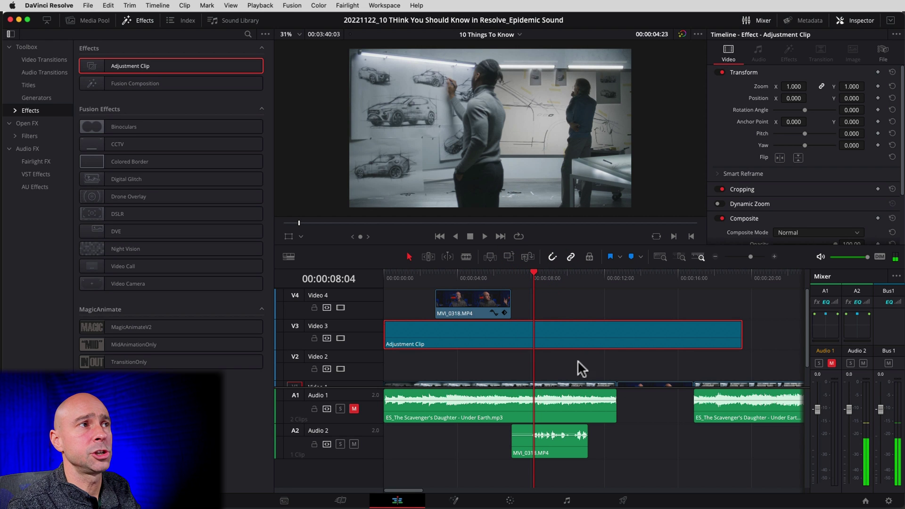
{"action": "left_click_drag", "start_coordinate": [804, 86], "coordinate": [792, 87]}
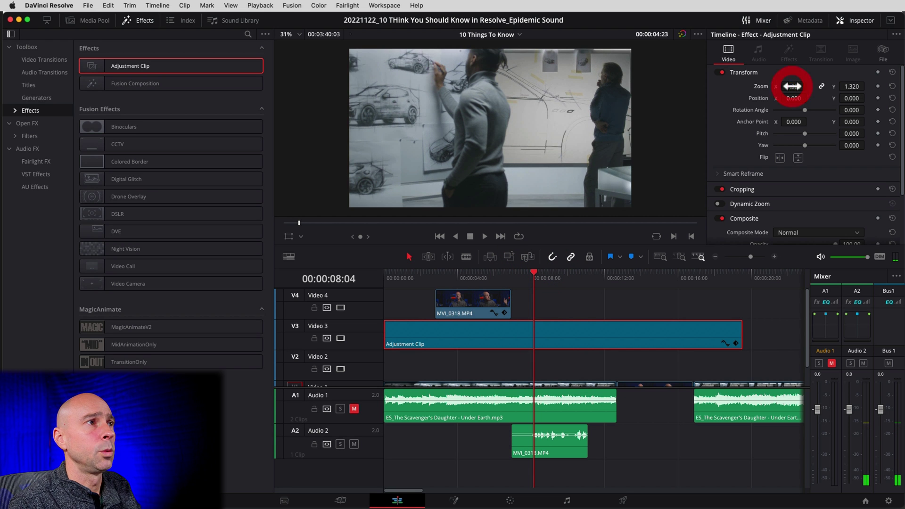
{"action": "left_click_drag", "start_coordinate": [848, 96], "coordinate": [855, 97]}
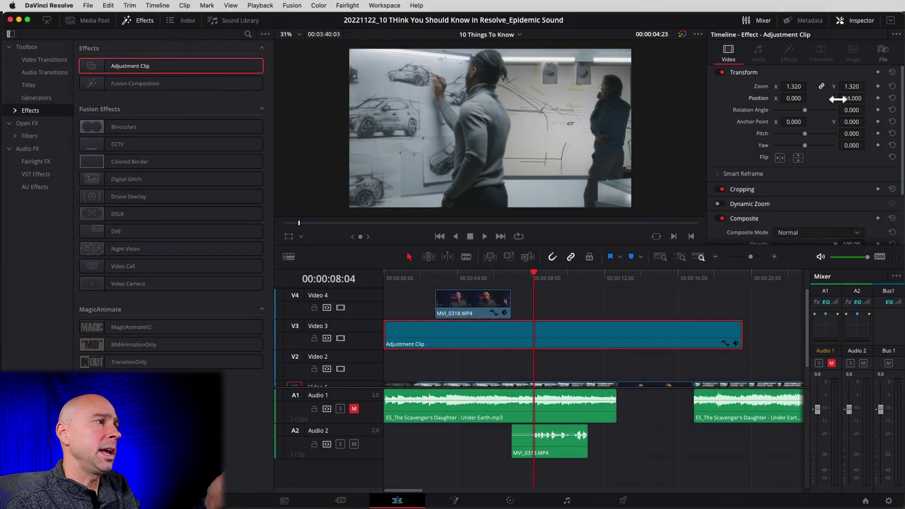
{"action": "left_click", "coordinate": [340, 338]}
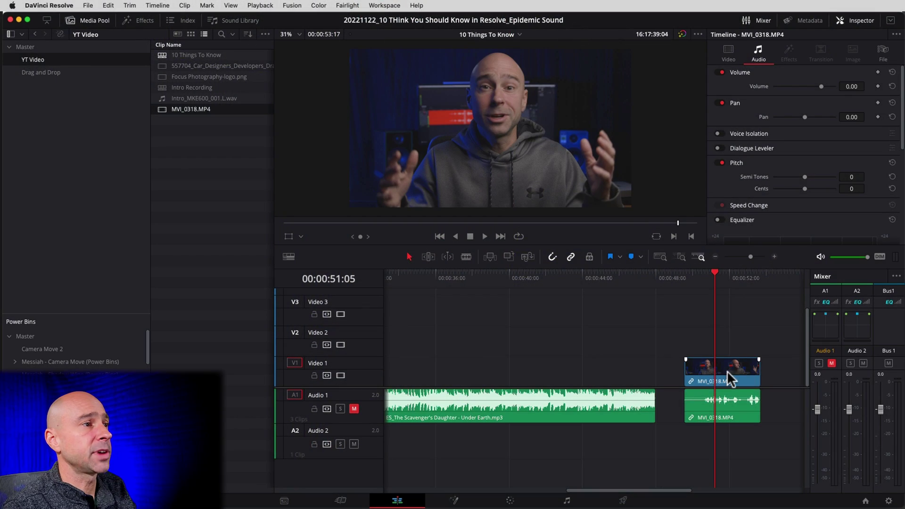
- Turn off linked selection and delete only the audio of the MVI_0318.MP4 clip at the end of the timeline
{"action": "left_click", "coordinate": [727, 371]}
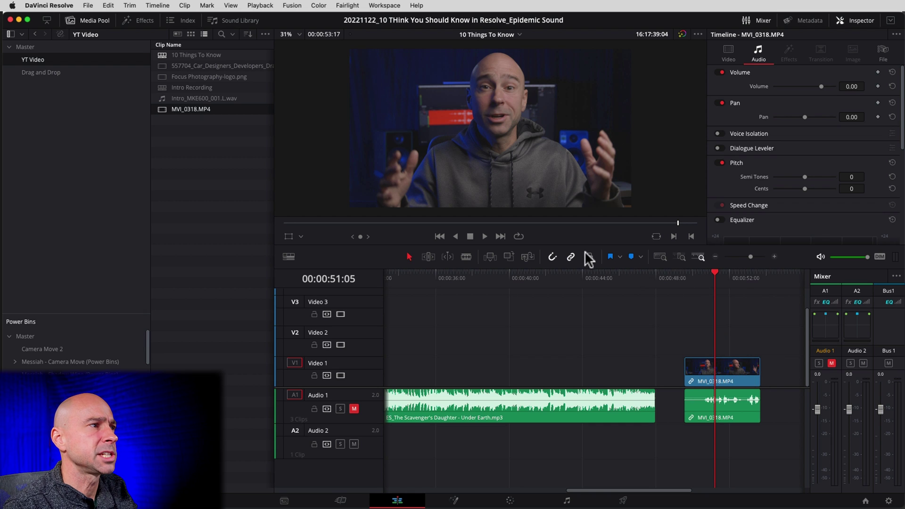
{"action": "left_click", "coordinate": [709, 411]}
{"action": "key", "text": "Delete"}
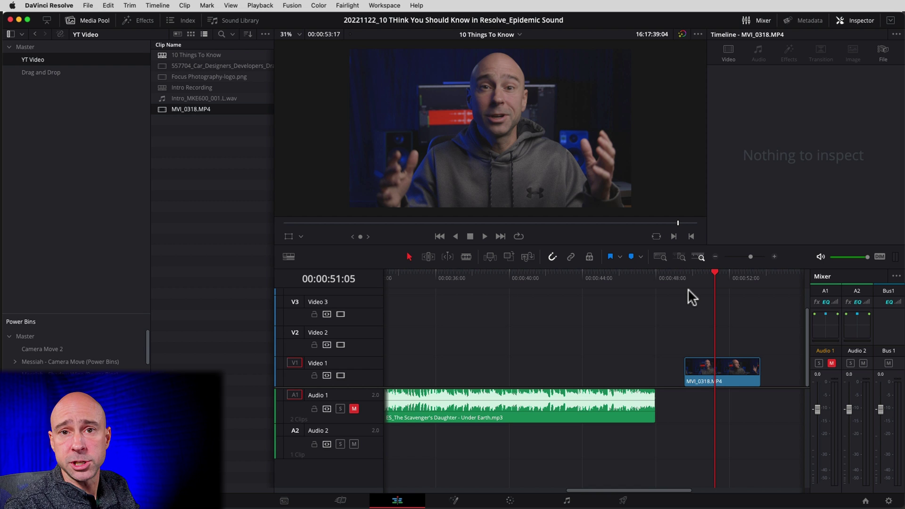
- Restore the deleted MVI_0318.MP4 audio on Audio 1 beneath its video clip, matching the source from the clip's start
{"action": "left_click", "coordinate": [686, 278]}
{"action": "left_click", "coordinate": [712, 373]}
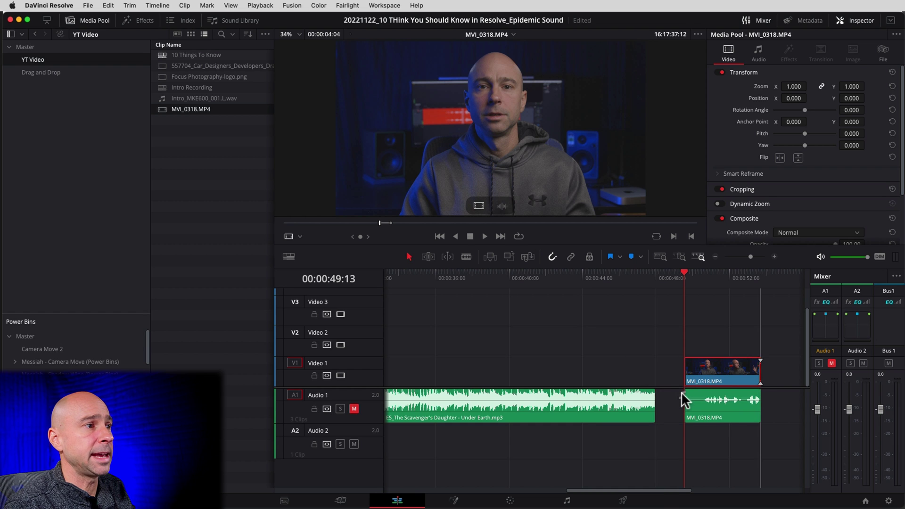
{"action": "left_click", "coordinate": [713, 408]}
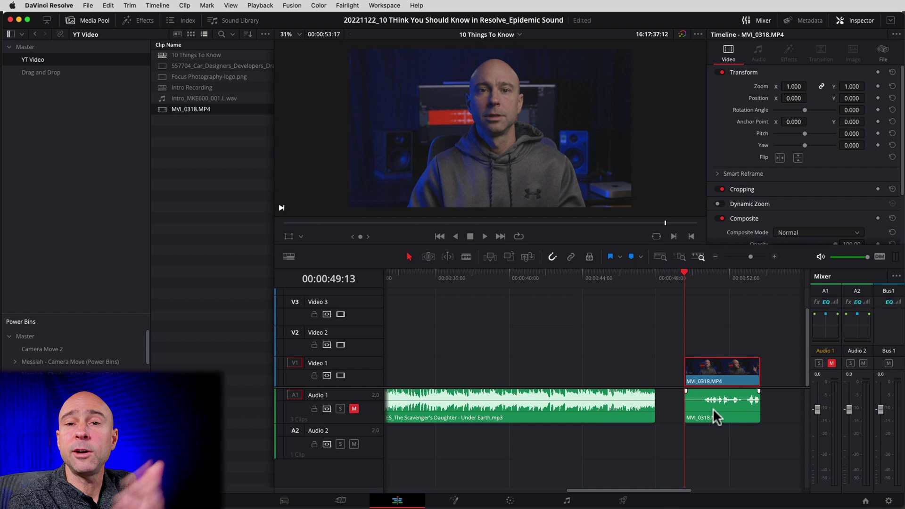
- Hide the Inspector and park the playhead at the start of the last MVI_0318.MP4 clip
{"action": "left_click", "coordinate": [859, 20]}
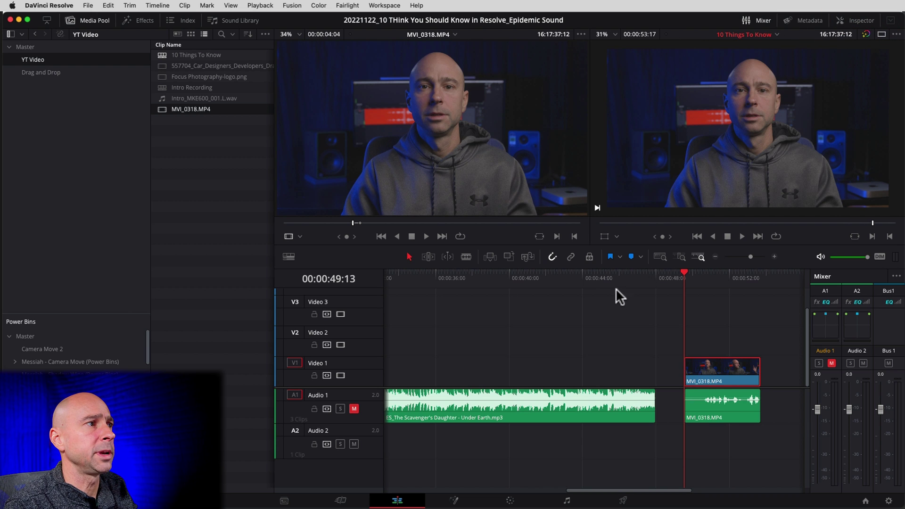
{"action": "left_click", "coordinate": [705, 278]}
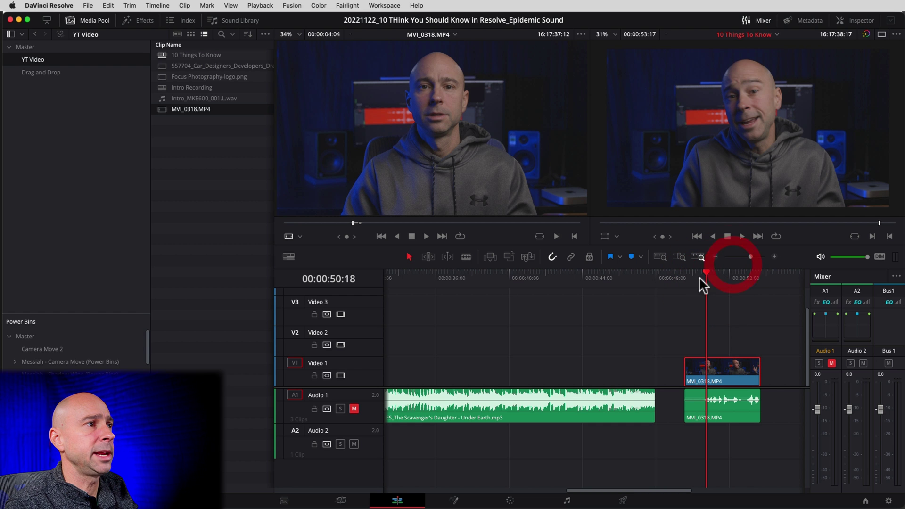
{"action": "left_click_drag", "start_coordinate": [707, 278], "coordinate": [684, 277]}
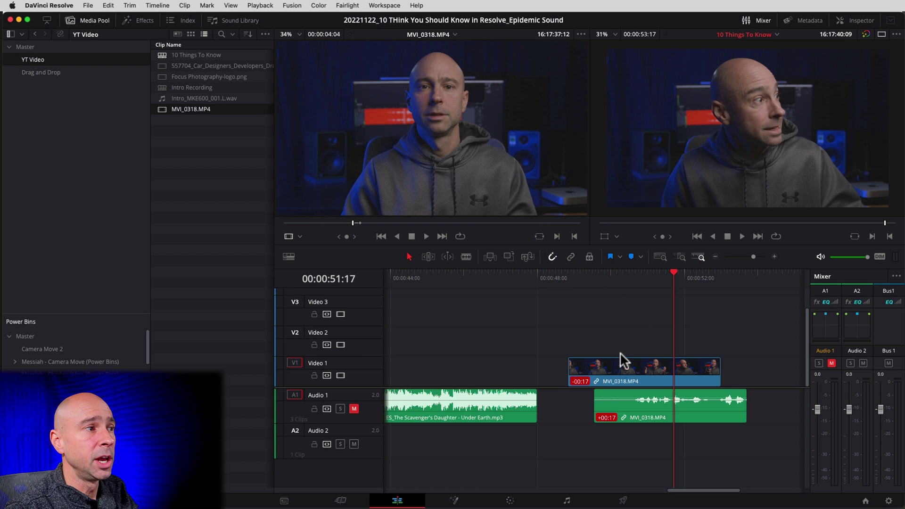
- Slide only the video of the linked MVI_0318.MP4 clip 18 frames out of sync with its audio and play the section
{"action": "left_click_drag", "start_coordinate": [629, 364], "coordinate": [671, 366]}
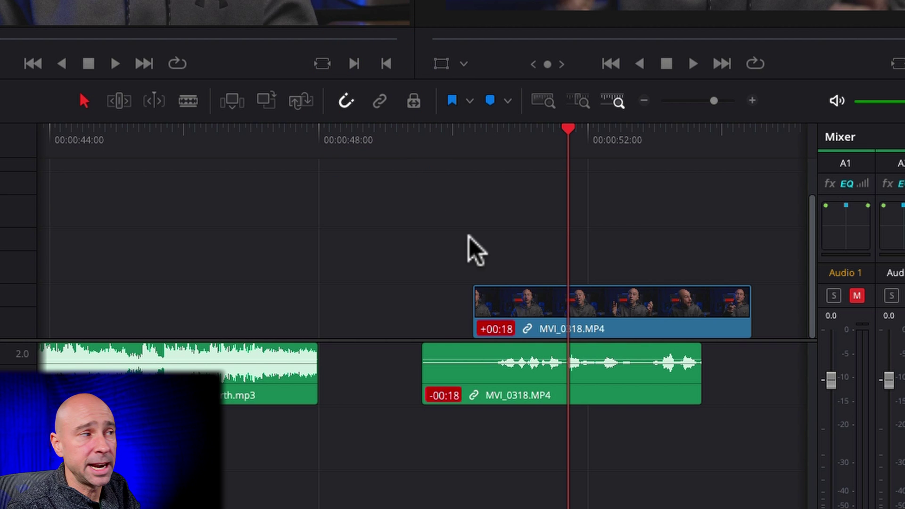
{"action": "left_click_drag", "start_coordinate": [518, 297], "coordinate": [466, 301]}
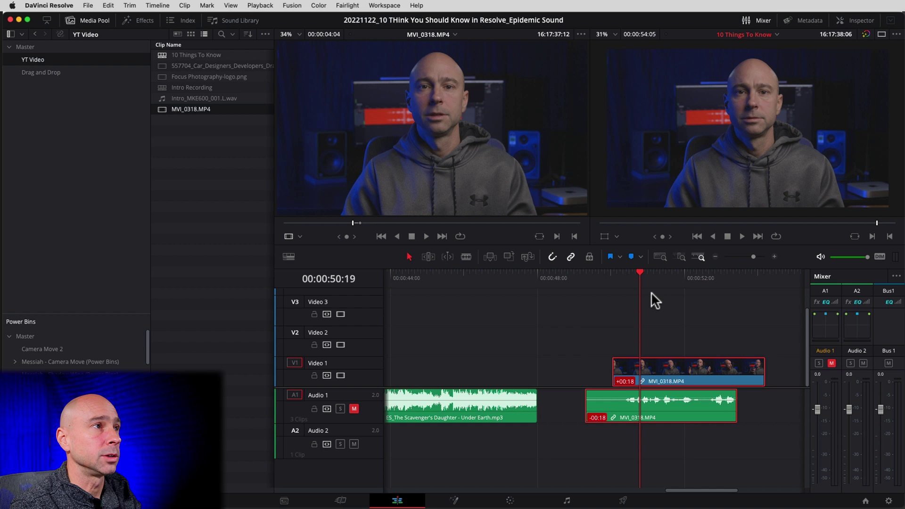
{"action": "key", "text": "space"}
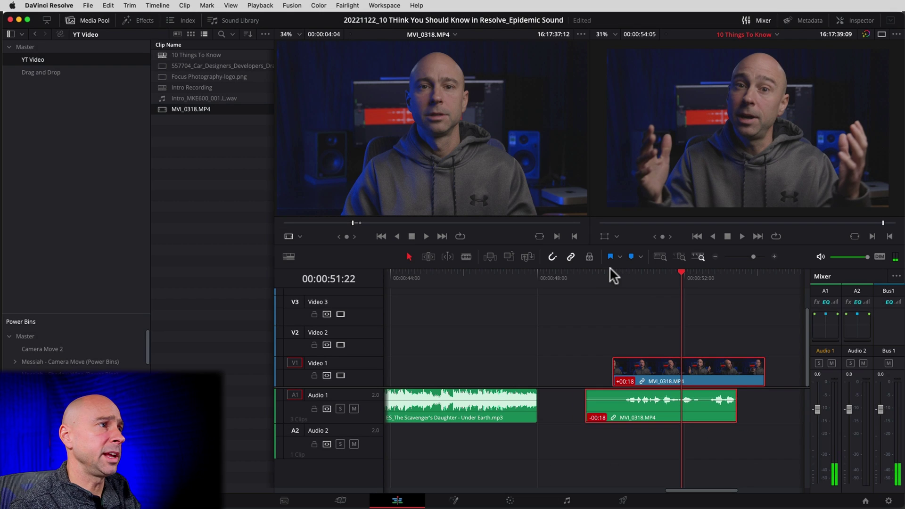
- Realign the MVI_0318.MP4 video with its audio and turn linked selection back on
{"action": "left_click", "coordinate": [688, 368], "text": "alt"}
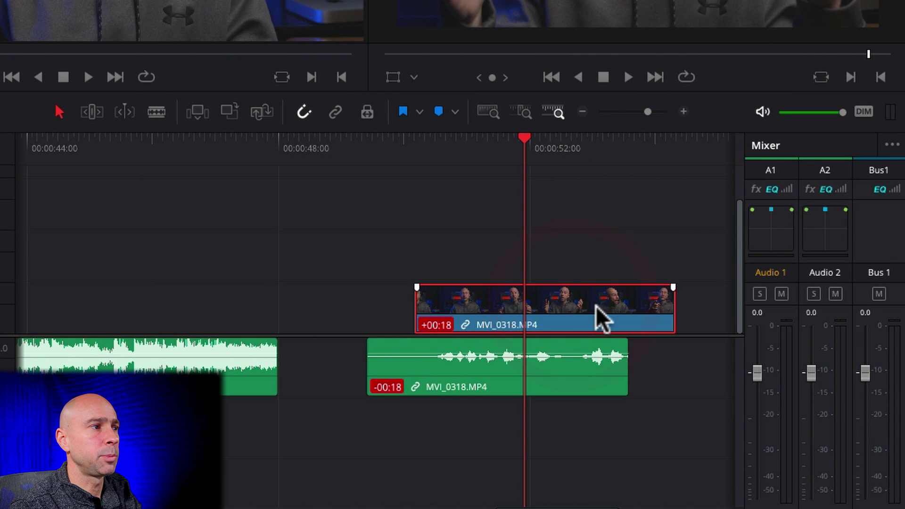
{"action": "left_click_drag", "start_coordinate": [596, 306], "coordinate": [548, 307]}
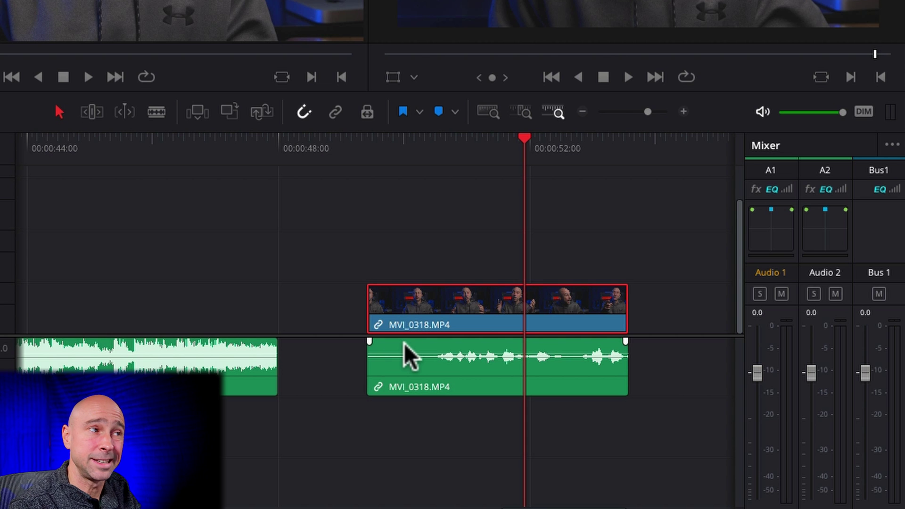
{"action": "left_click", "coordinate": [337, 113]}
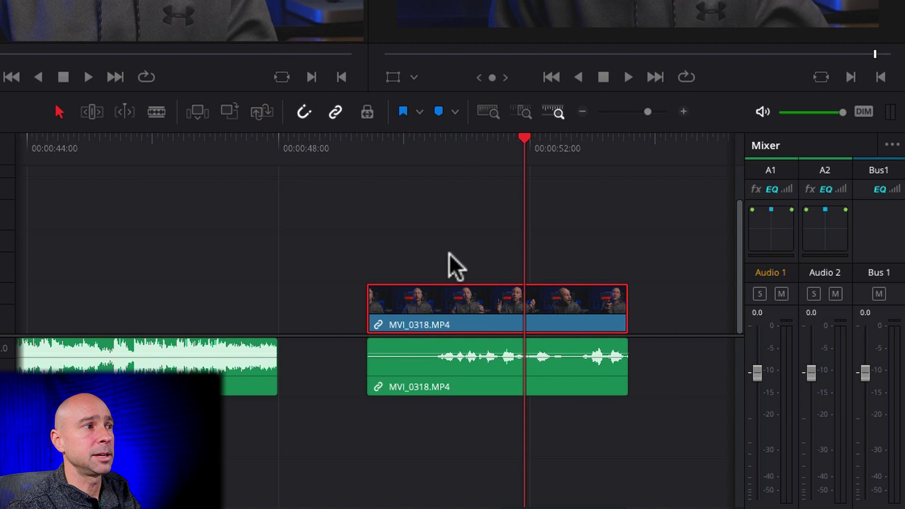
{"action": "left_click_drag", "start_coordinate": [465, 285], "coordinate": [432, 299]}
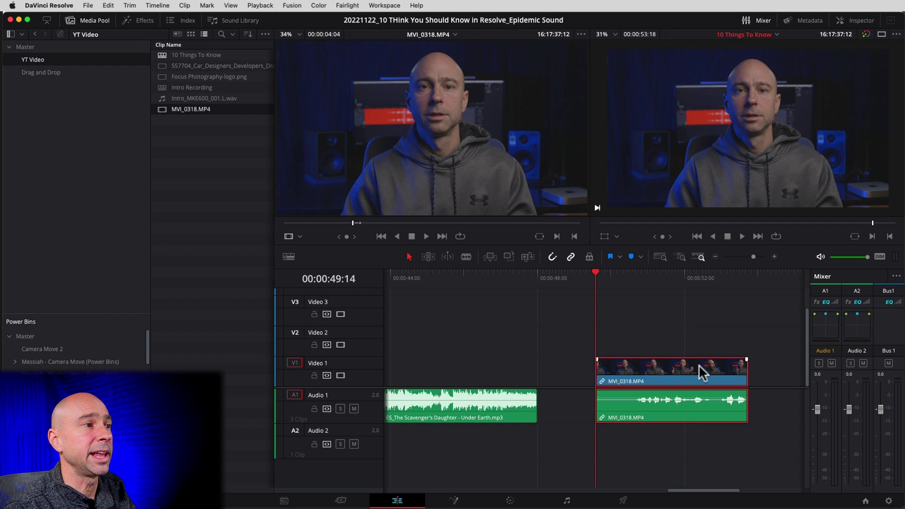
- Try trimming the start and end of the linked MVI_0318.MP4 clip, and undo both edits
{"action": "left_click_drag", "start_coordinate": [599, 373], "coordinate": [578, 373]}
{"action": "left_click_drag", "start_coordinate": [742, 370], "coordinate": [723, 368]}
{"action": "key", "text": "super+z"}
{"action": "key", "text": "super+z"}
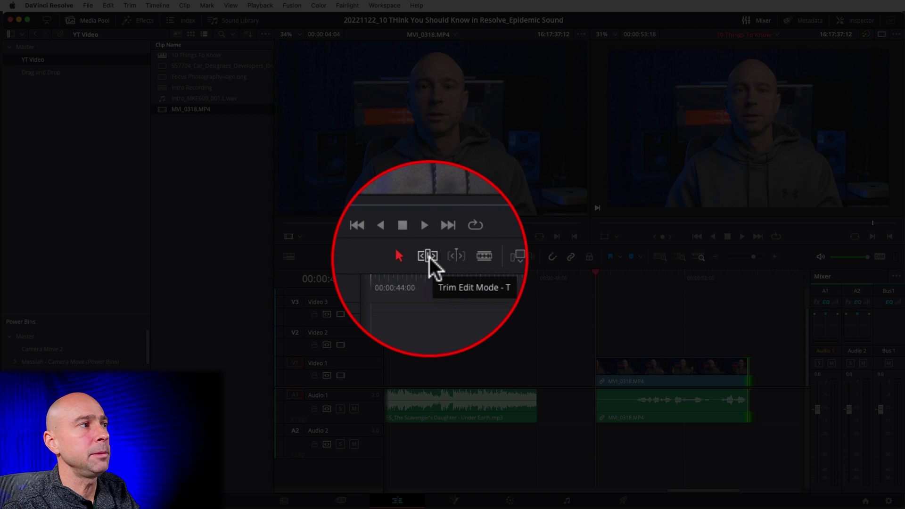
- Slip the content of the linked MVI_0318.MP4 clip in Trim Edit Mode, keeping its position and length on the timeline
{"action": "left_click", "coordinate": [429, 258]}
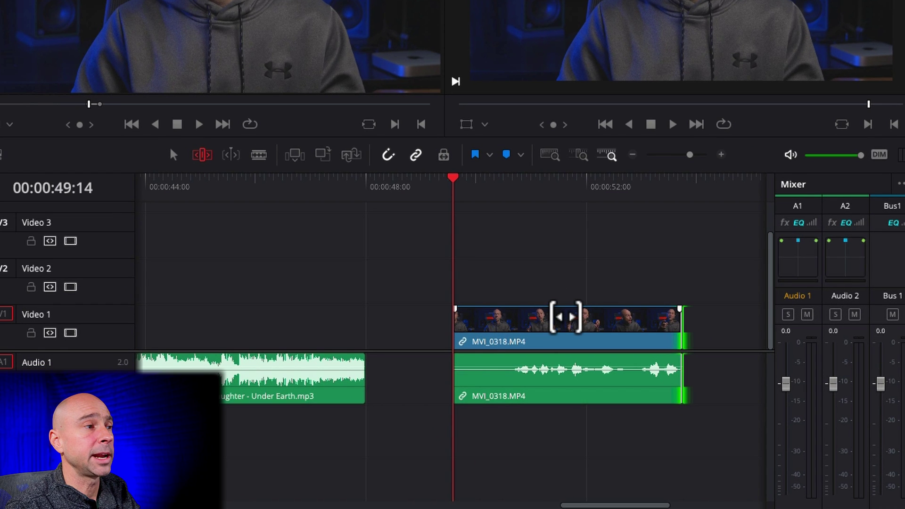
{"action": "left_click_drag", "start_coordinate": [578, 316], "coordinate": [536, 319]}
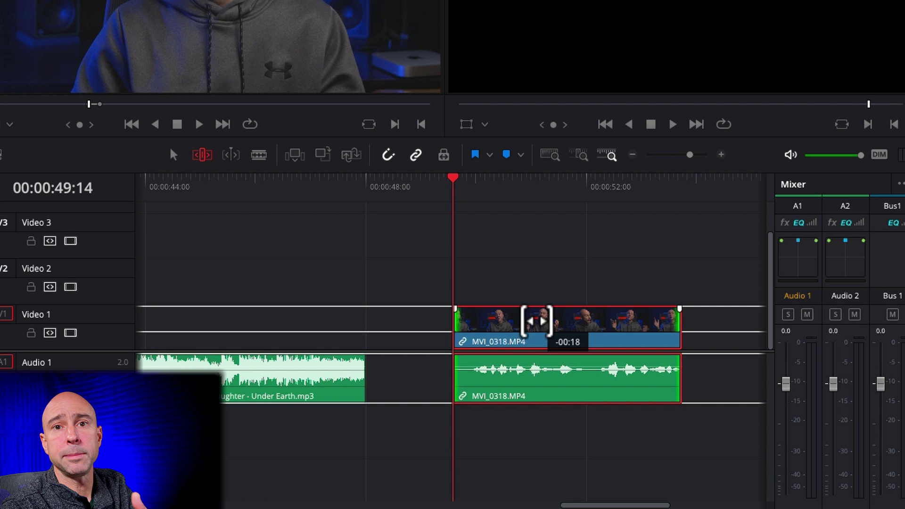
{"action": "mouse_move", "coordinate": [537, 321]}
{"action": "left_mouse_down"}
{"action": "mouse_move", "coordinate": [541, 328]}
{"action": "mouse_move", "coordinate": [499, 335]}
{"action": "mouse_move", "coordinate": [532, 325]}
{"action": "left_mouse_up"}
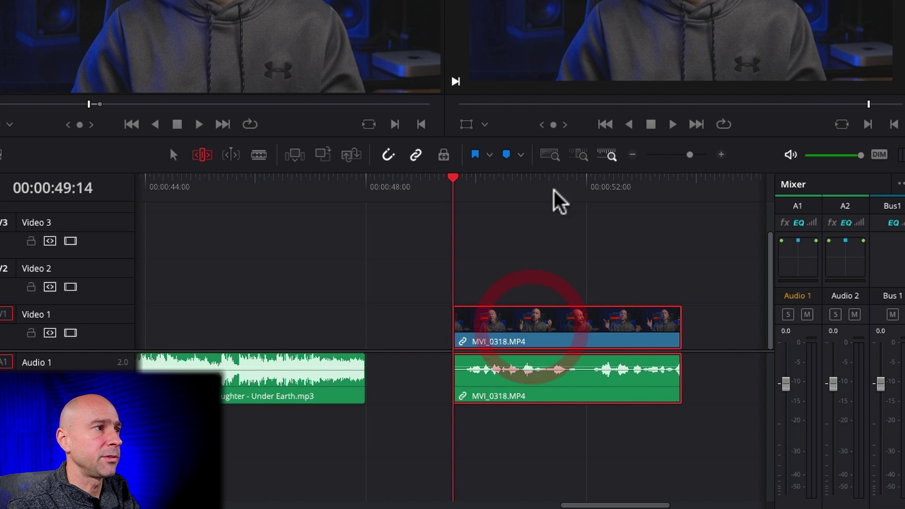
{"action": "left_click", "coordinate": [550, 156]}
{"action": "left_click_drag", "start_coordinate": [711, 326], "coordinate": [650, 321]}
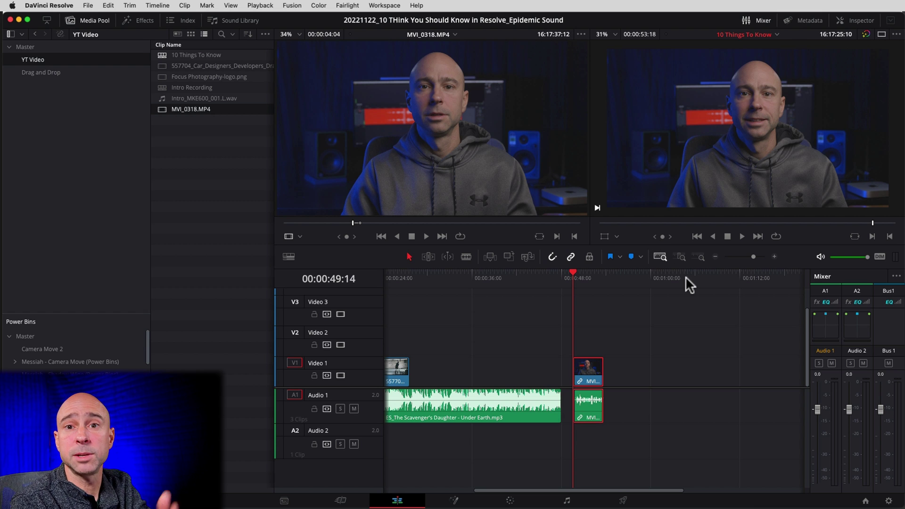
- Enable Voice Isolation and Dialogue Leveler in the audio properties of the MVI_0318.MP4 clip
{"action": "left_click", "coordinate": [639, 355]}
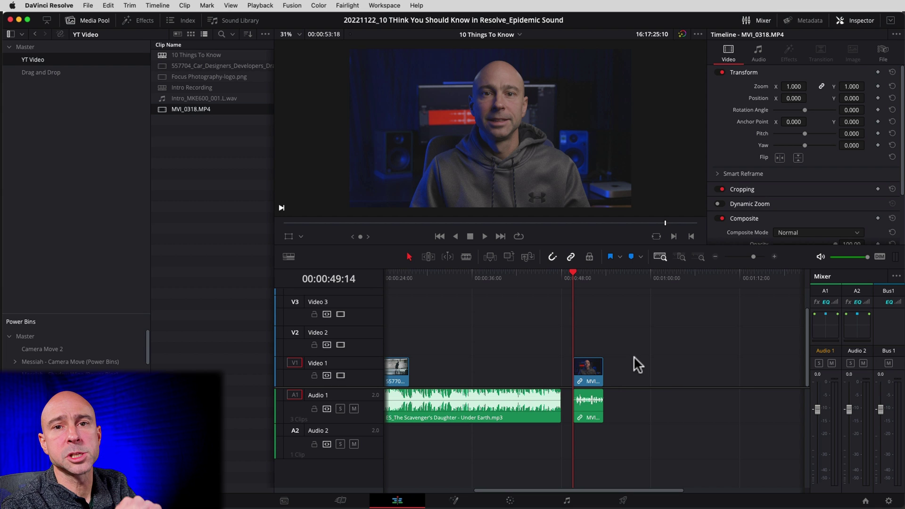
{"action": "left_click", "coordinate": [584, 369]}
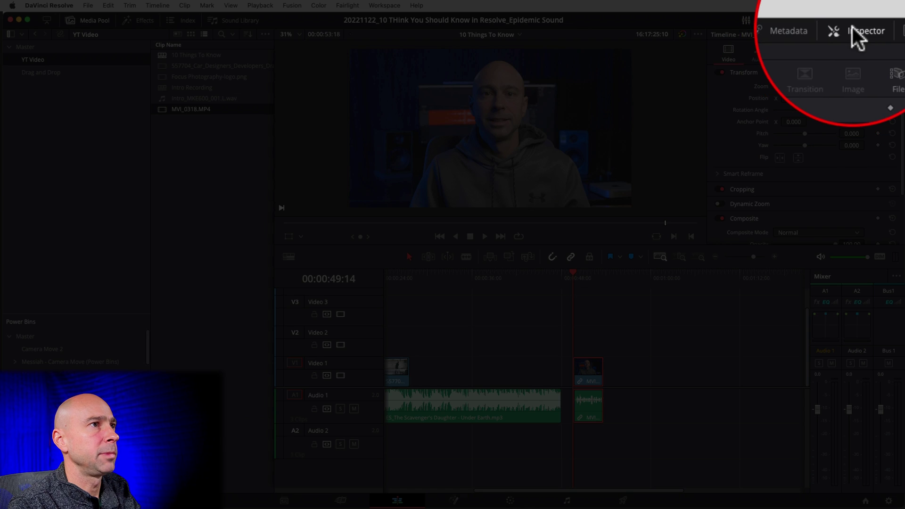
{"action": "left_click", "coordinate": [861, 21]}
{"action": "left_click", "coordinate": [861, 21]}
{"action": "left_click", "coordinate": [754, 52]}
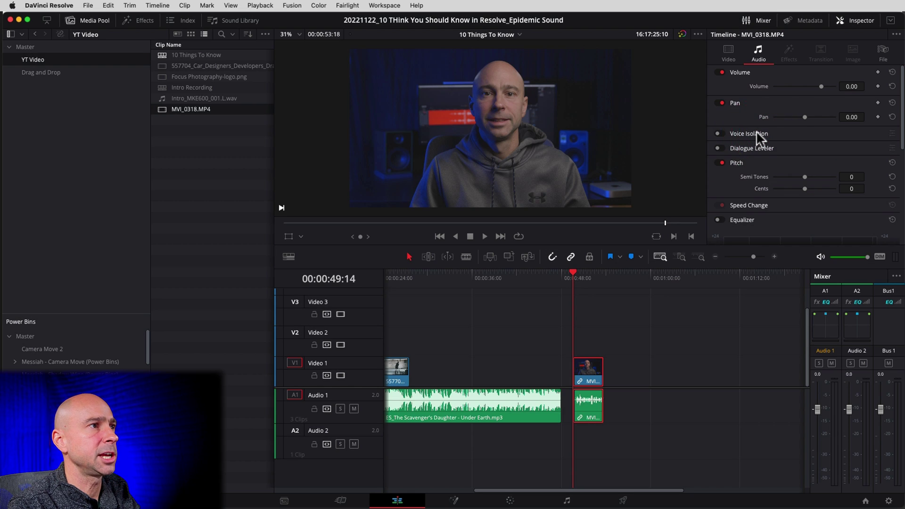
{"action": "left_click", "coordinate": [719, 133]}
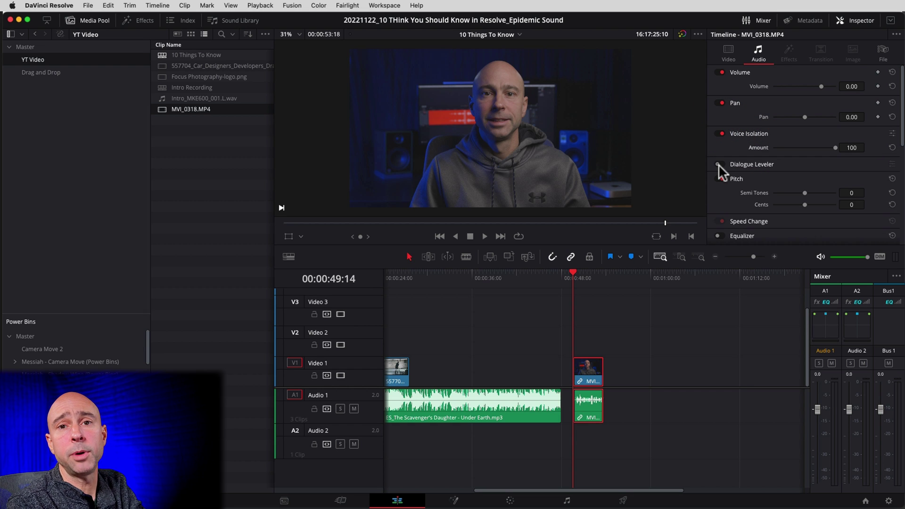
{"action": "left_click", "coordinate": [718, 164]}
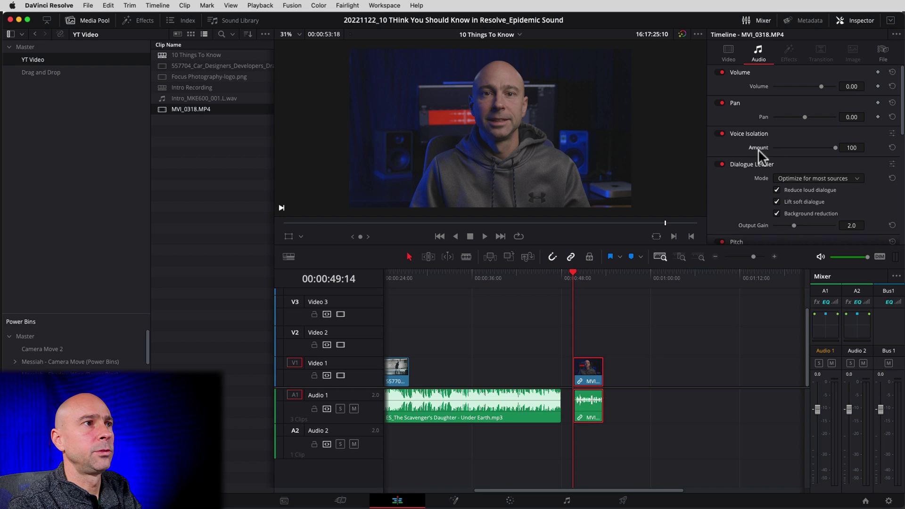
- Set the clip's Voice Isolation amount to 76 and open the detailed Dialogue Leveler controls
{"action": "left_click", "coordinate": [891, 134]}
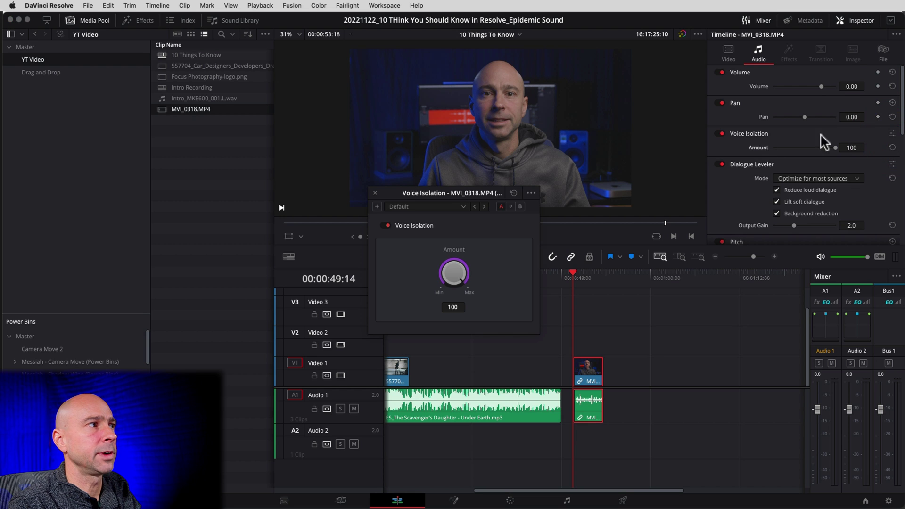
{"action": "scroll", "coordinate": [457, 267], "scroll_direction": "down", "scroll_amount": 5}
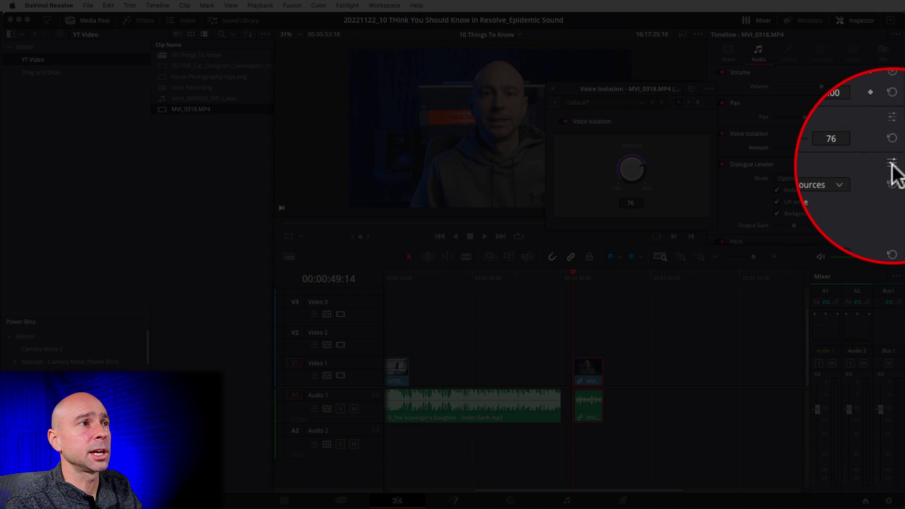
{"action": "left_click", "coordinate": [891, 163]}
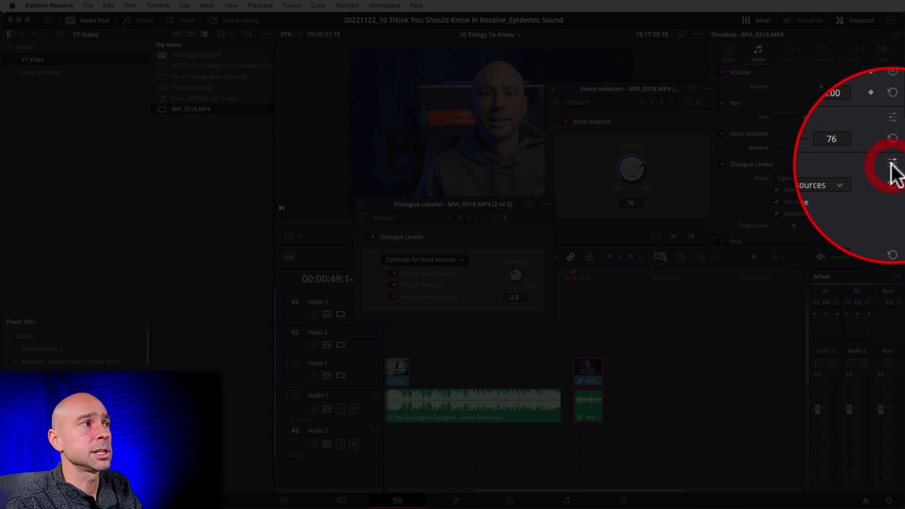